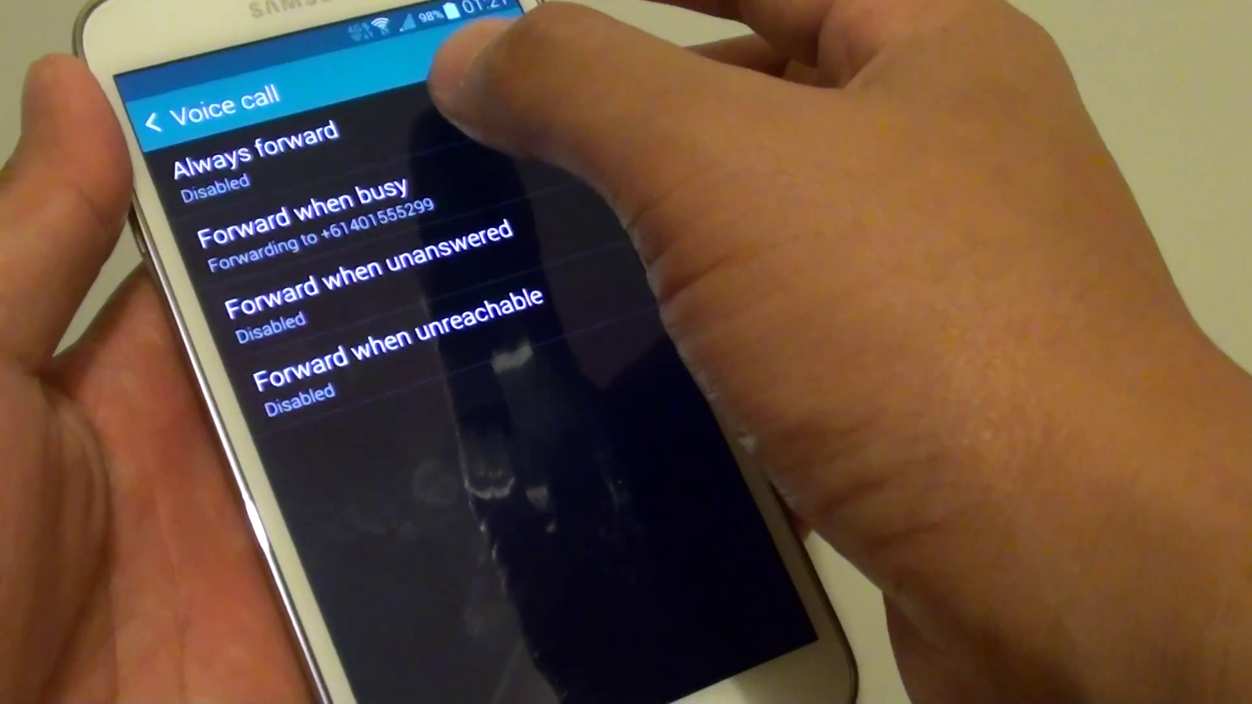
Open the Always forward option under voice call forwarding.
{"action": "left_click", "coordinate": [293, 147]}
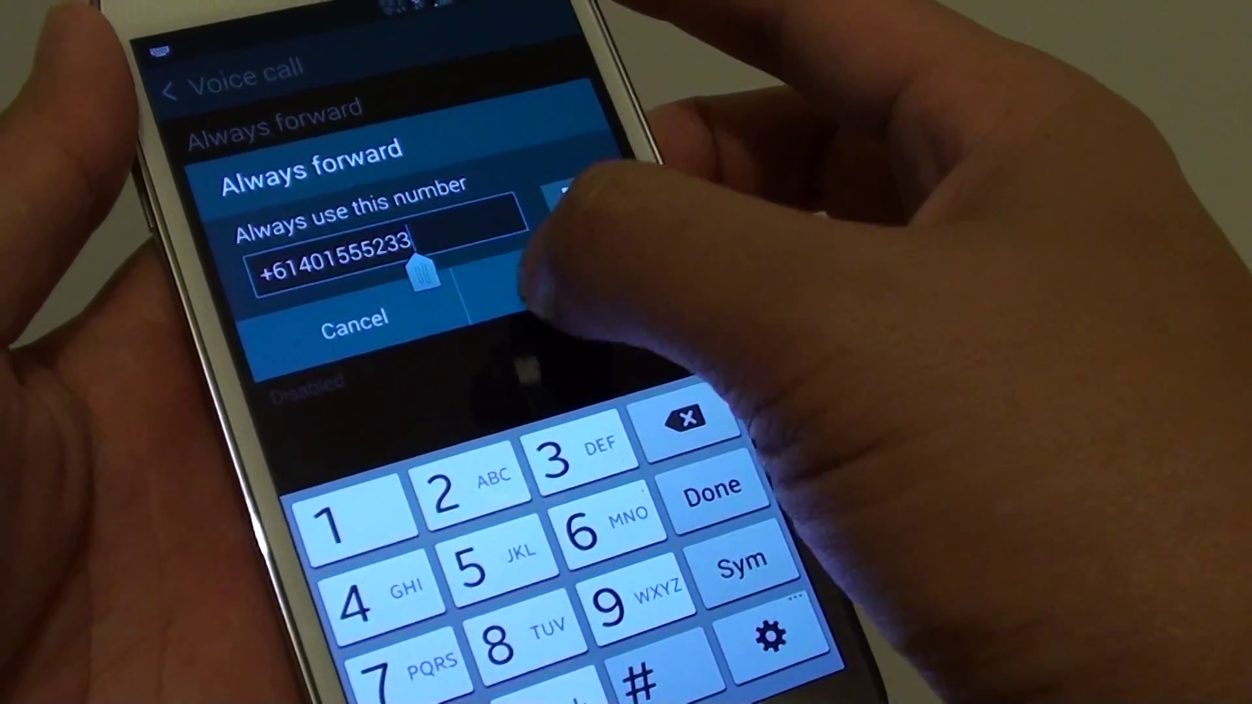
Enable always forwarding of voice calls to the entered mobile number.
{"action": "left_click", "coordinate": [563, 211]}
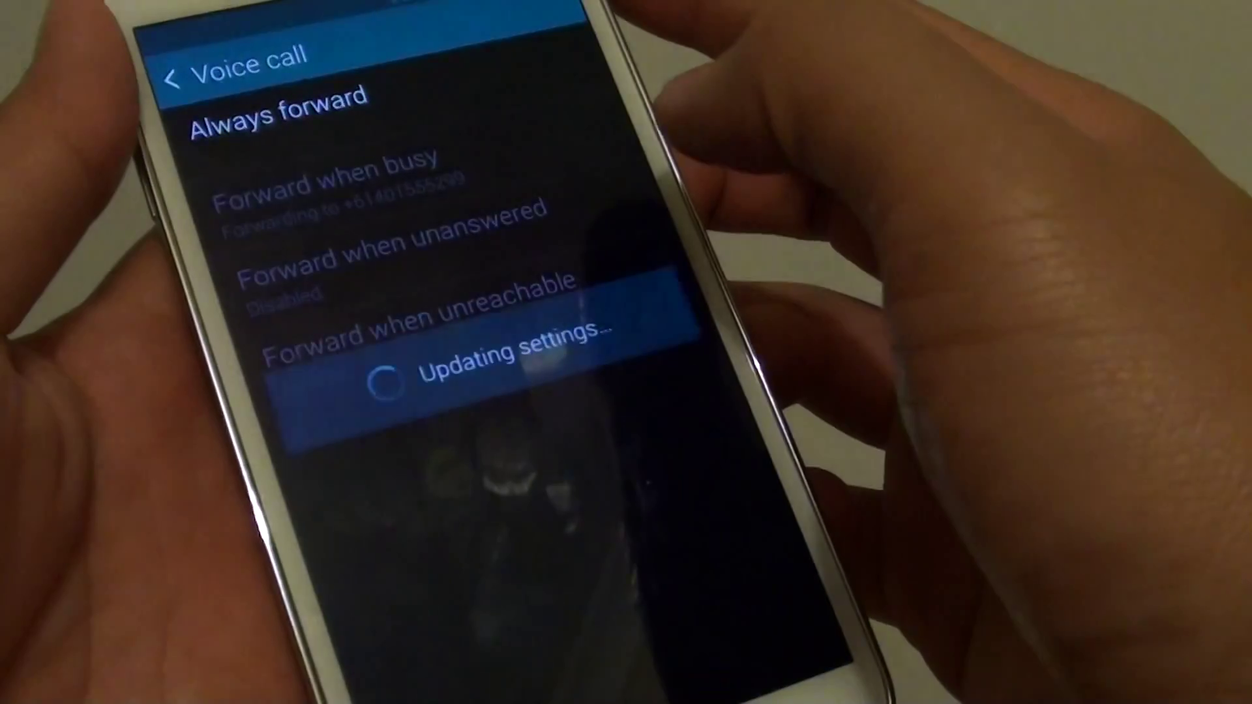